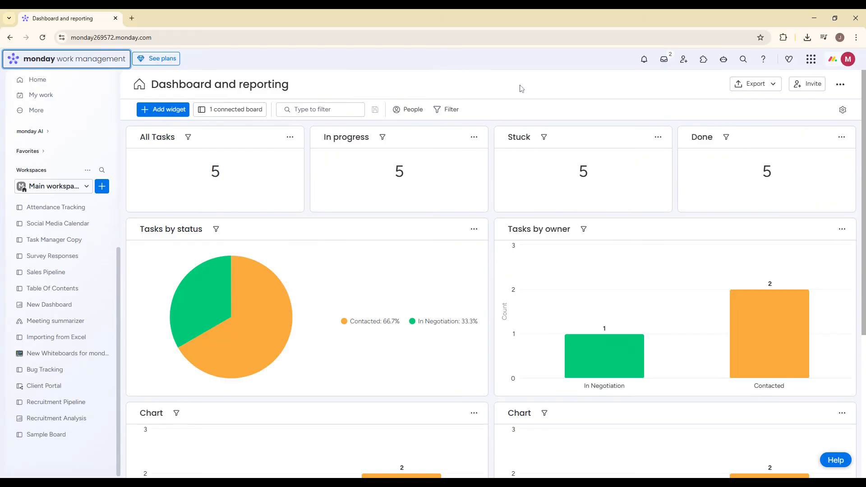
# Open the Social Media Calendar board and add a Time tracking column to its main table
pyautogui.click(59, 223)
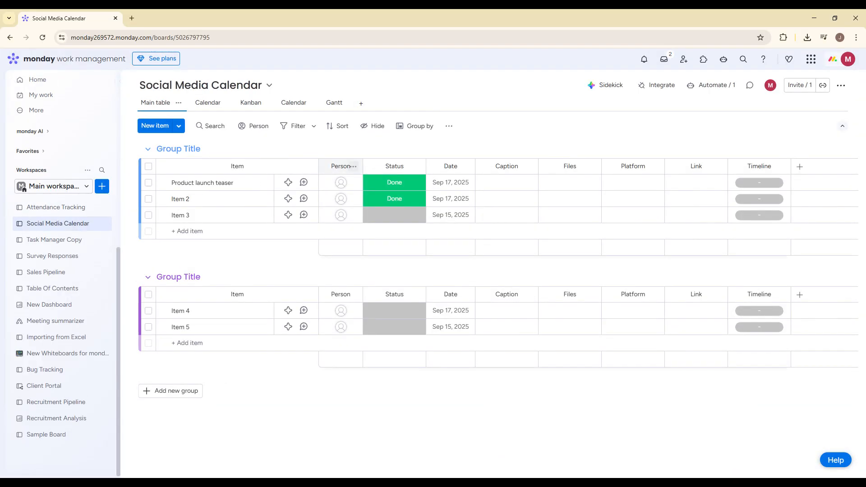
pyautogui.click(801, 167)
pyautogui.write('time tr')
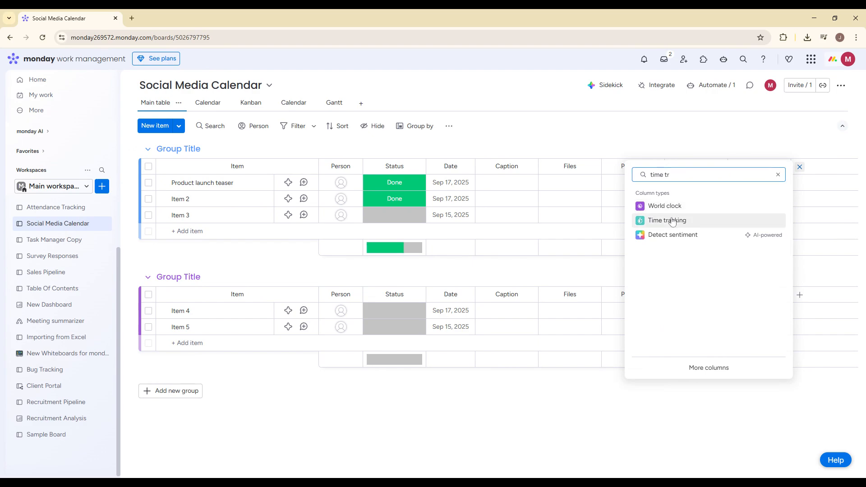
pyautogui.click(665, 219)
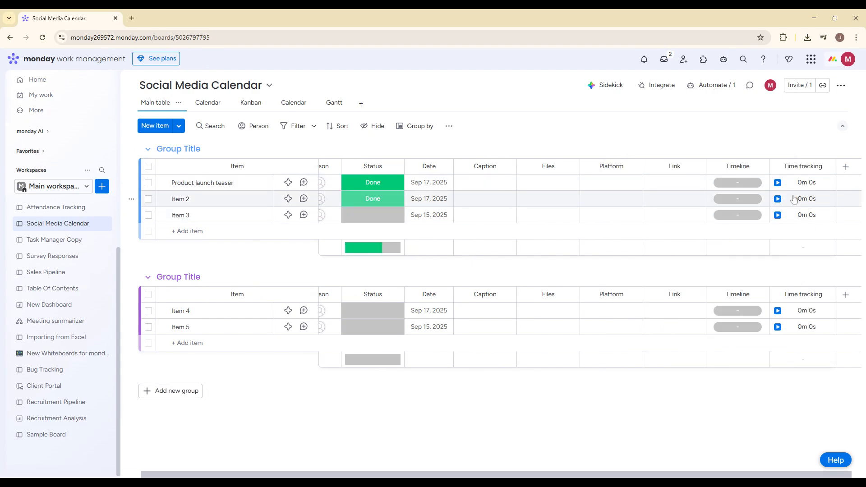
# Record a short time tracking session for the Product launch teaser item and view its time tracking log
pyautogui.click(778, 183)
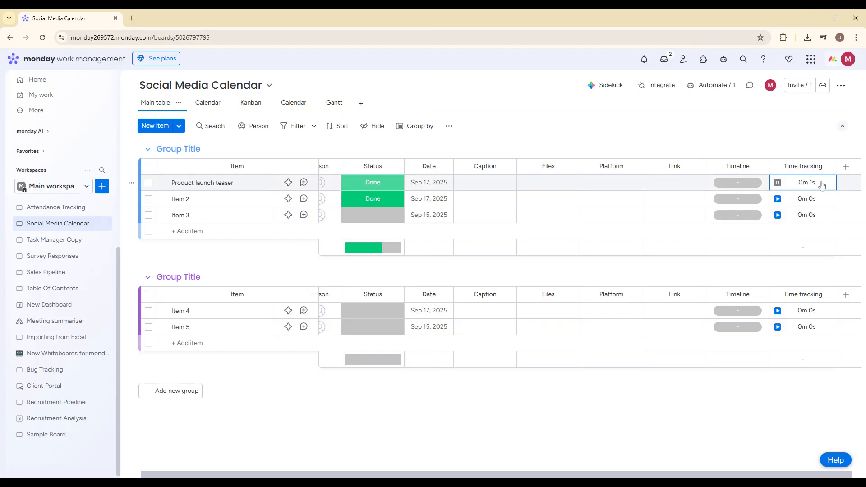
pyautogui.click(777, 182)
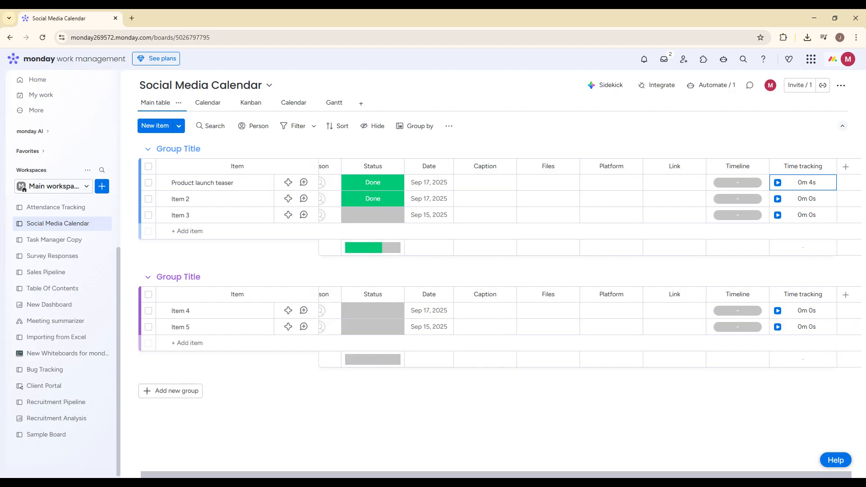
pyautogui.click(802, 184)
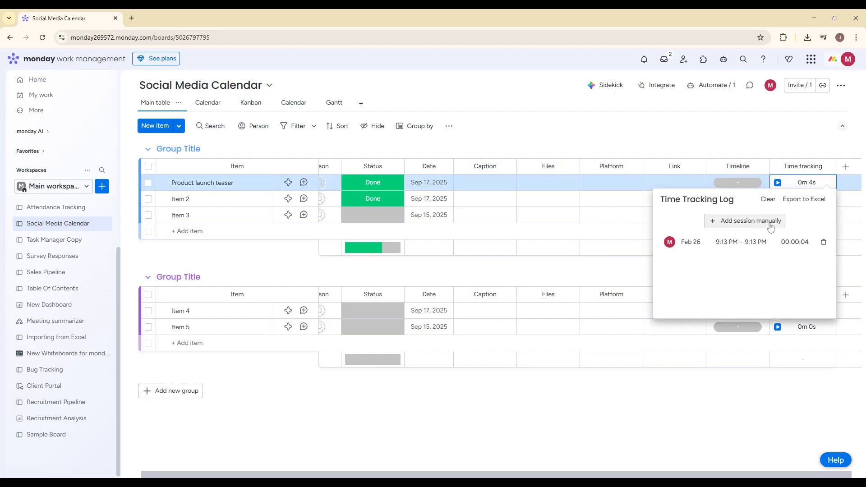
pyautogui.click(704, 135)
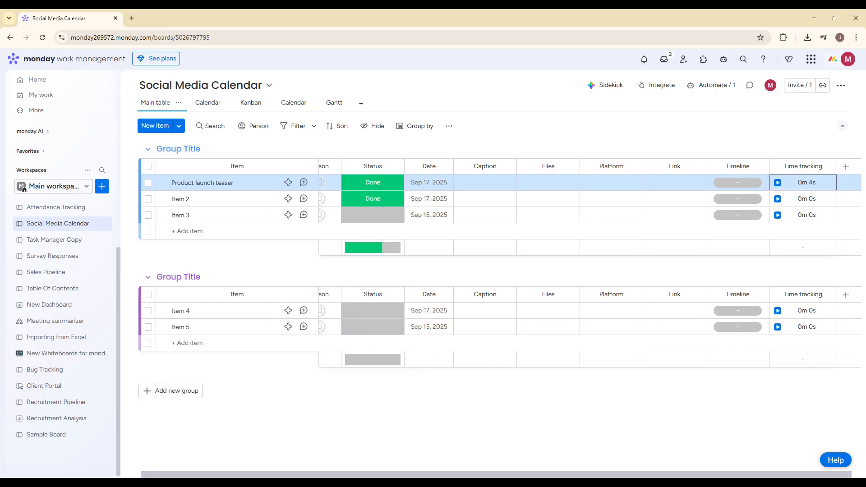
# Add a Numbers column to the board and name it Effort Estimate
pyautogui.click(845, 167)
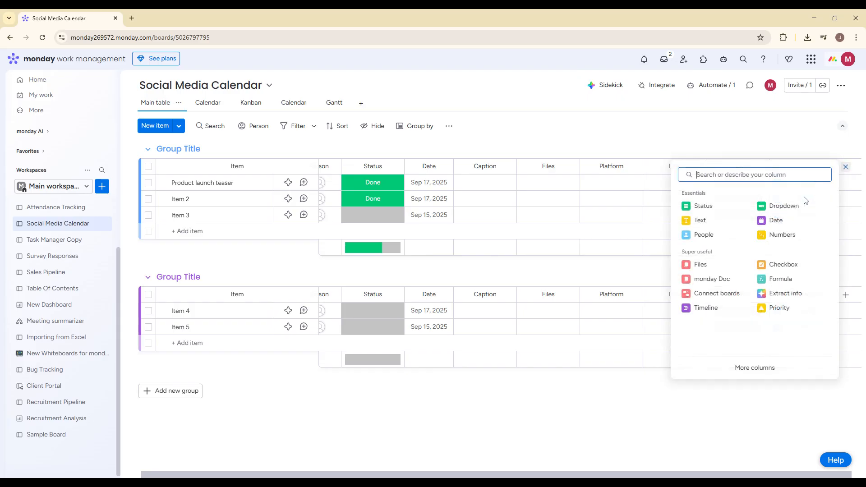
pyautogui.click(775, 234)
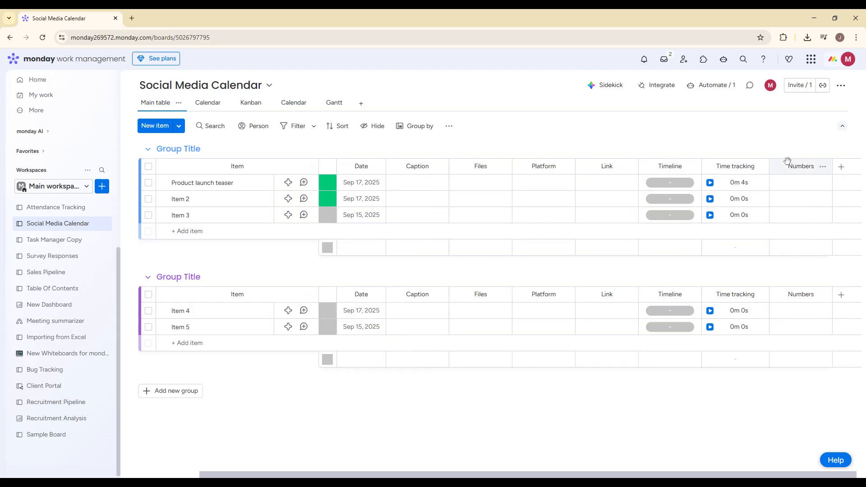
pyautogui.click(793, 165)
pyautogui.write('Ef')
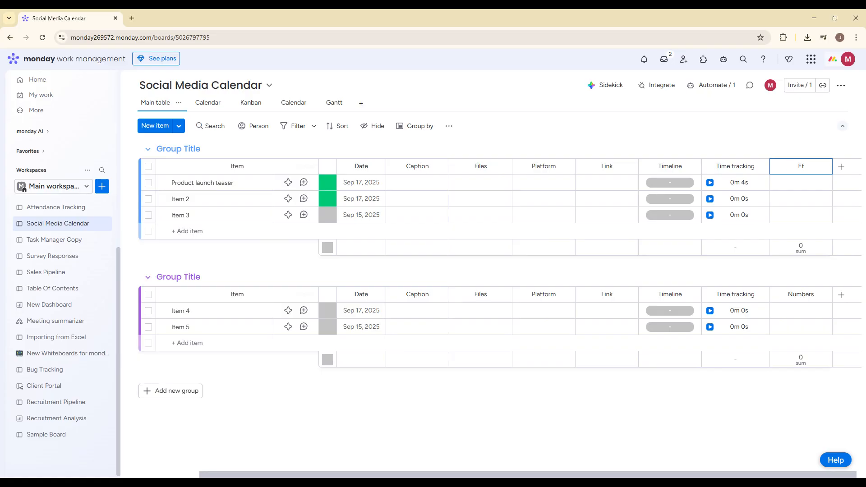
pyautogui.write('fort Estimate')
pyautogui.click(795, 143)
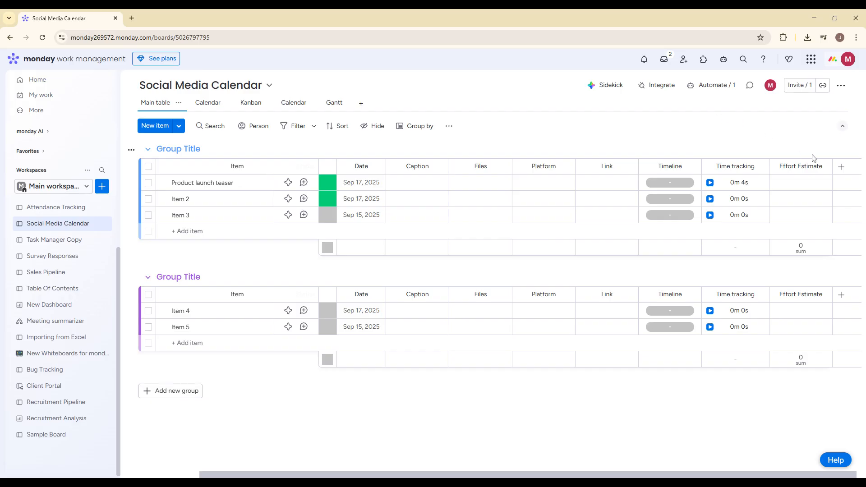
# Add another Numbers column after Effort Estimate and name it Actual Time
pyautogui.click(841, 167)
pyautogui.click(774, 235)
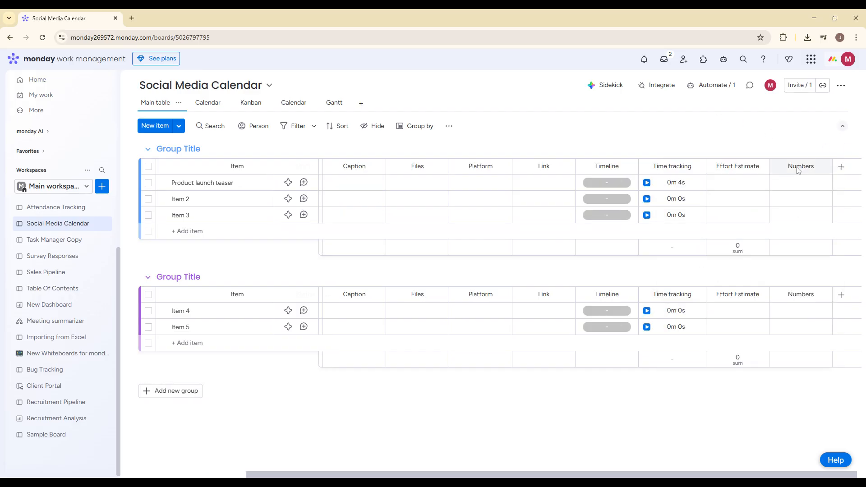
pyautogui.write('A')
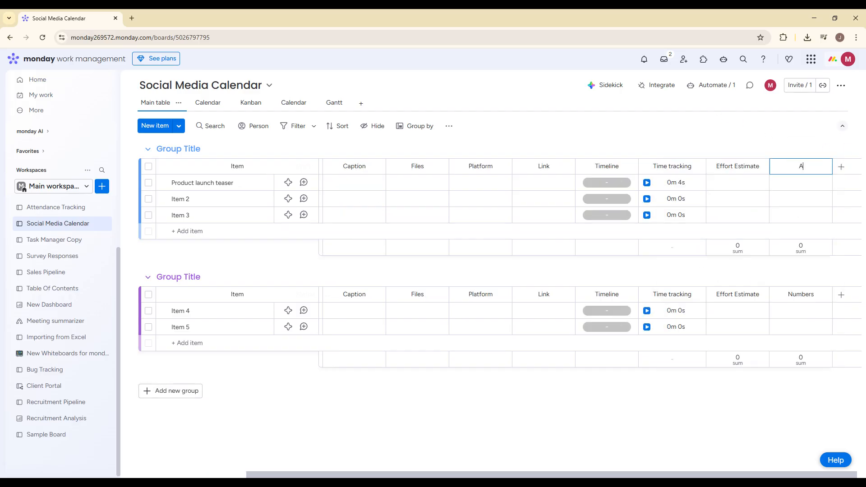
pyautogui.write('ctual Time')
# Add a Formula column to the board after the Actual Time column
pyautogui.click(841, 167)
pyautogui.write('for')
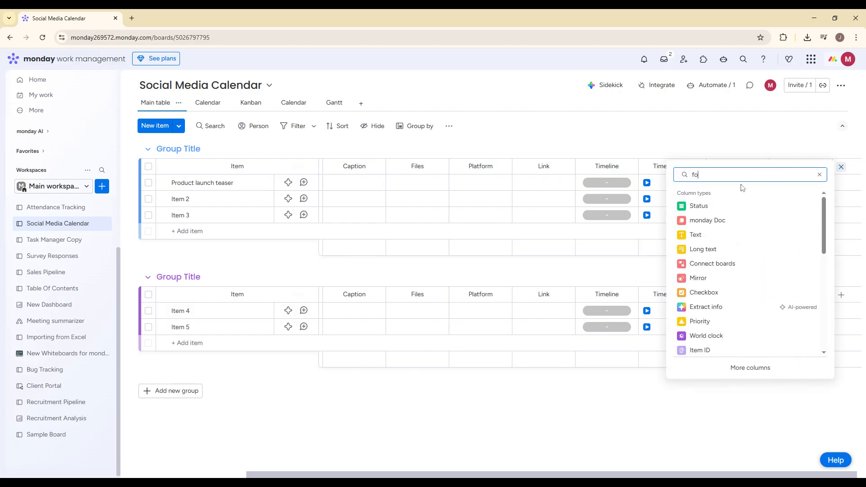
pyautogui.press('Down')
pyautogui.press('Down')
pyautogui.press('Down')
pyautogui.press('Down')
pyautogui.press('Down')
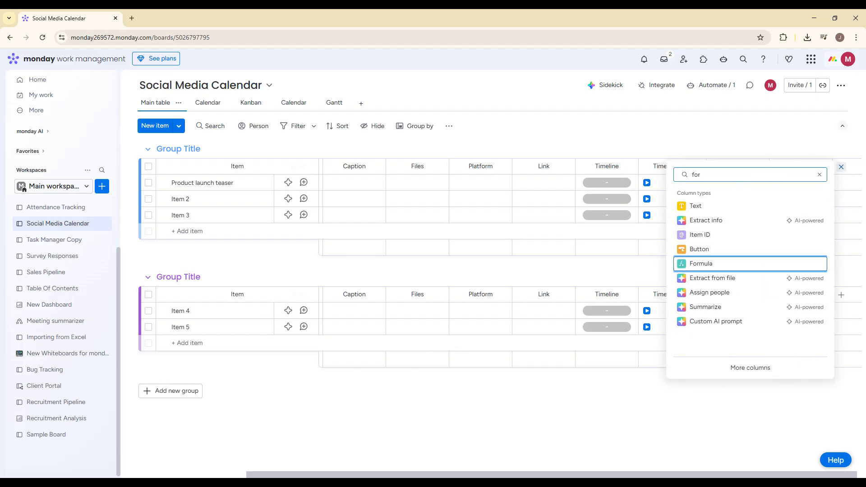
pyautogui.press('Return')
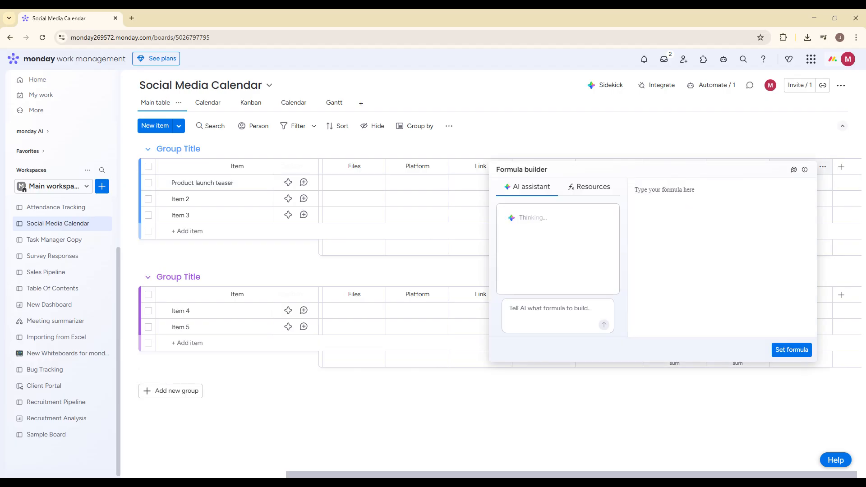
# Set the new column's formula to {Actual Time} - {Effort Estimate}
pyautogui.write('{Actual Time}')
pyautogui.press('Return')
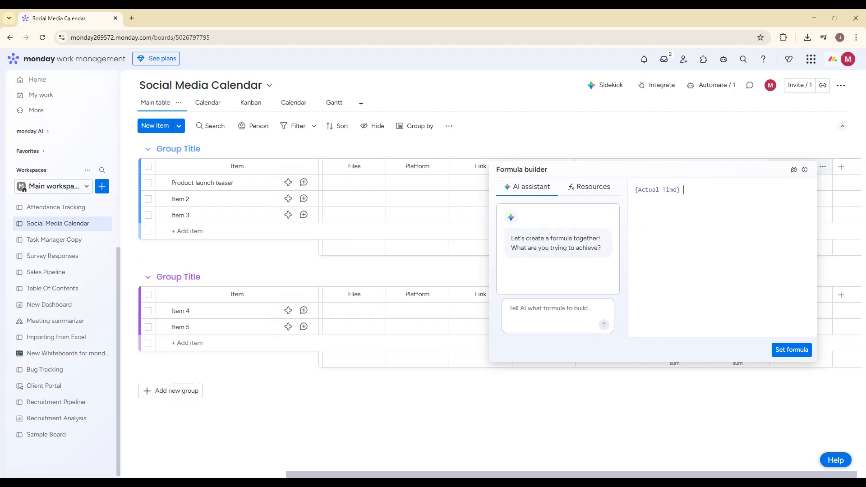
pyautogui.write('- {Effort Estimate}')
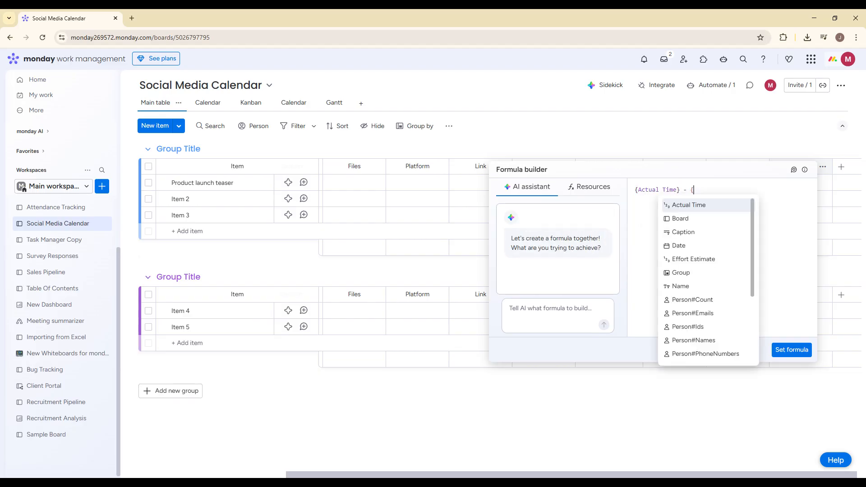
pyautogui.press('Return')
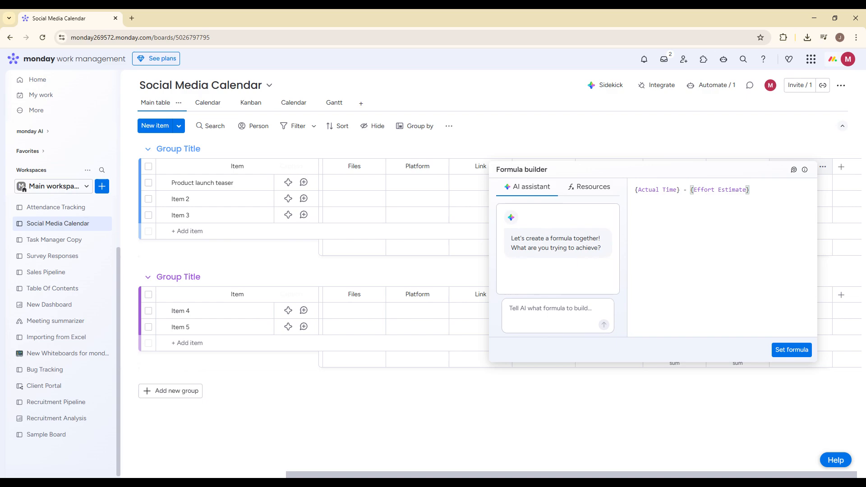
pyautogui.click(799, 350)
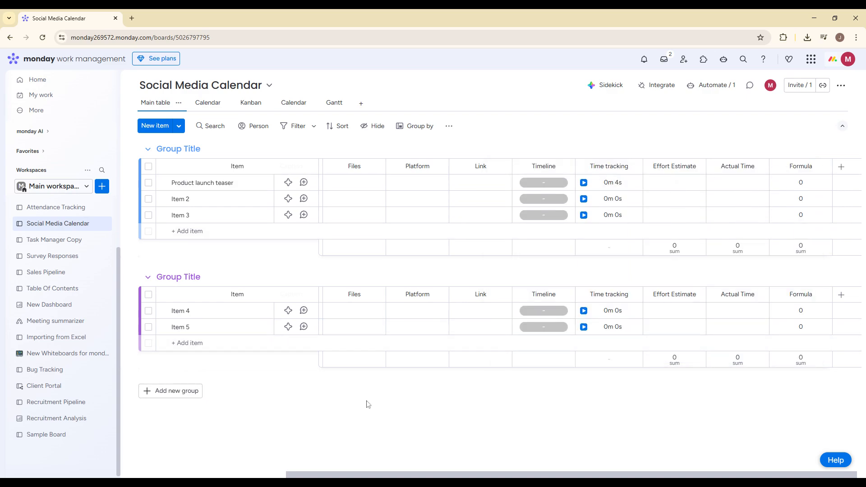
pyautogui.moveTo(307, 473); pyautogui.dragTo(215, 447)
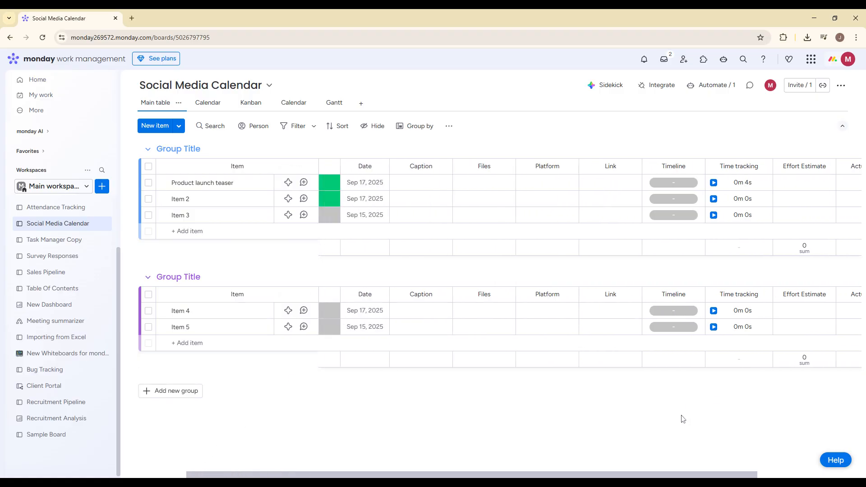
pyautogui.moveTo(694, 475); pyautogui.dragTo(725, 474)
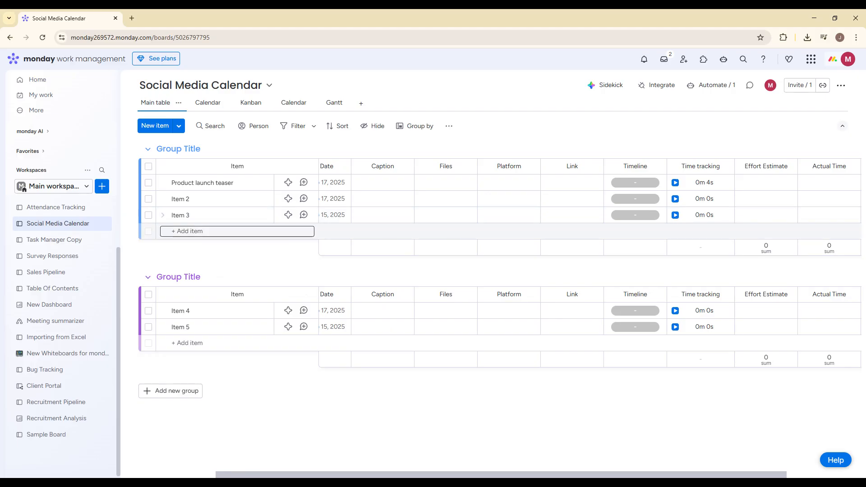
# Create a new dashboard in the main workspace with its default name and connect the Social Media Calendar board to it
pyautogui.click(102, 187)
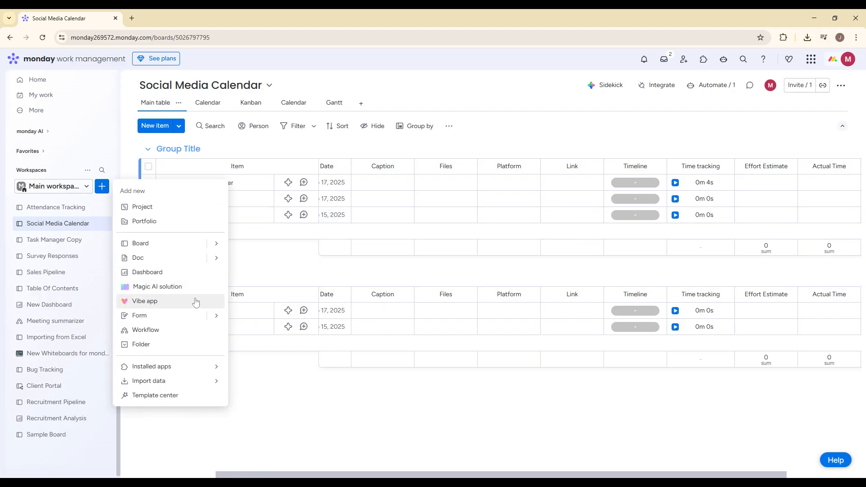
pyautogui.click(205, 273)
pyautogui.click(478, 321)
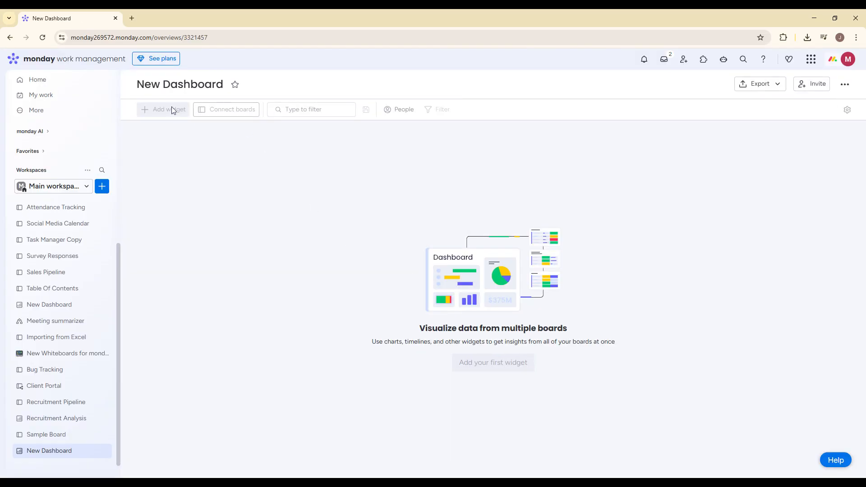
pyautogui.click(226, 109)
pyautogui.click(372, 230)
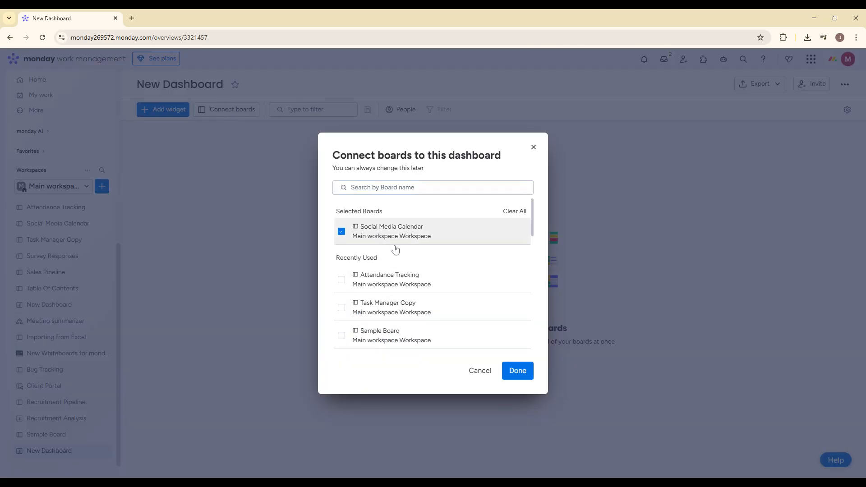
pyautogui.click(510, 370)
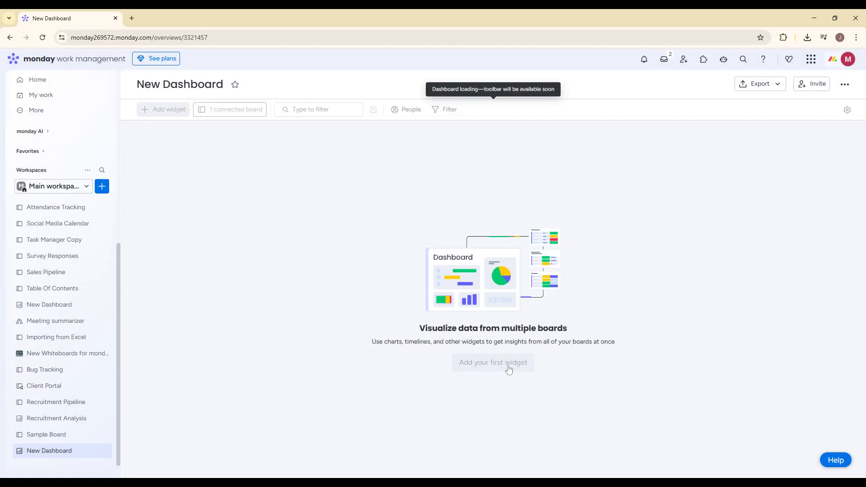
# Add Chart, Battery, Numbers and Gantt widgets to the new dashboard
pyautogui.click(172, 113)
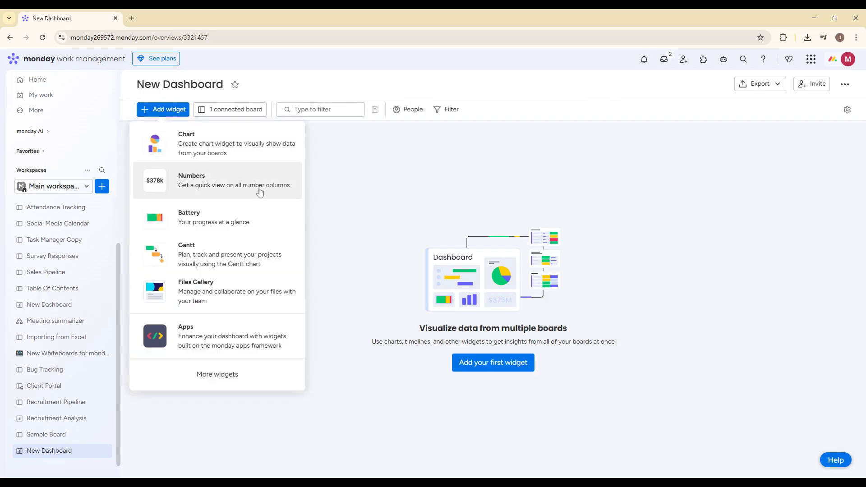
pyautogui.click(242, 153)
pyautogui.click(158, 111)
pyautogui.click(214, 208)
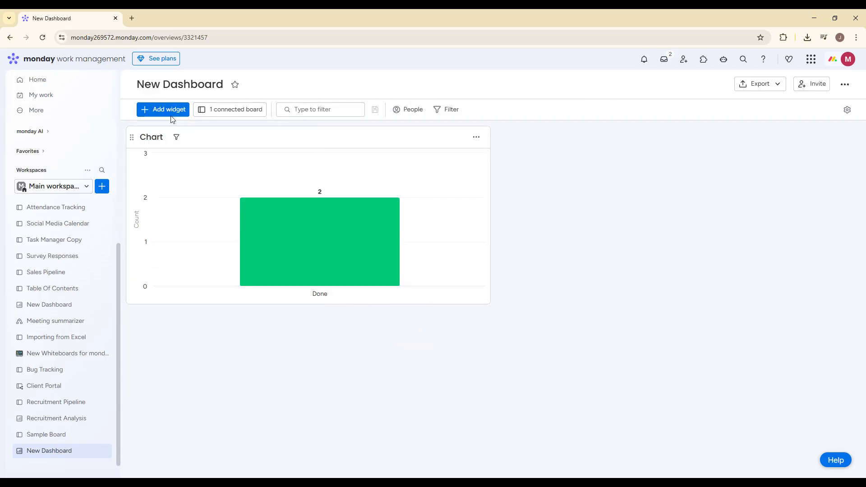
pyautogui.click(162, 110)
pyautogui.click(218, 182)
pyautogui.click(162, 109)
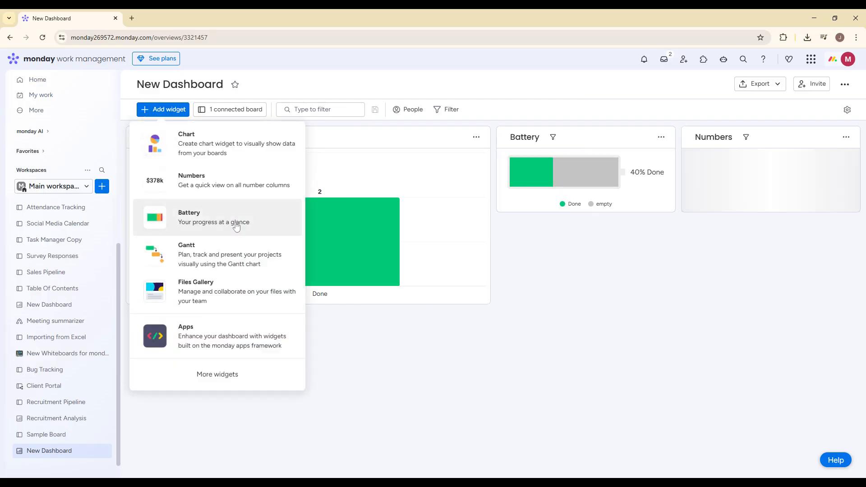
pyautogui.click(221, 257)
pyautogui.click(163, 109)
pyautogui.scroll(-3, 208, 219)
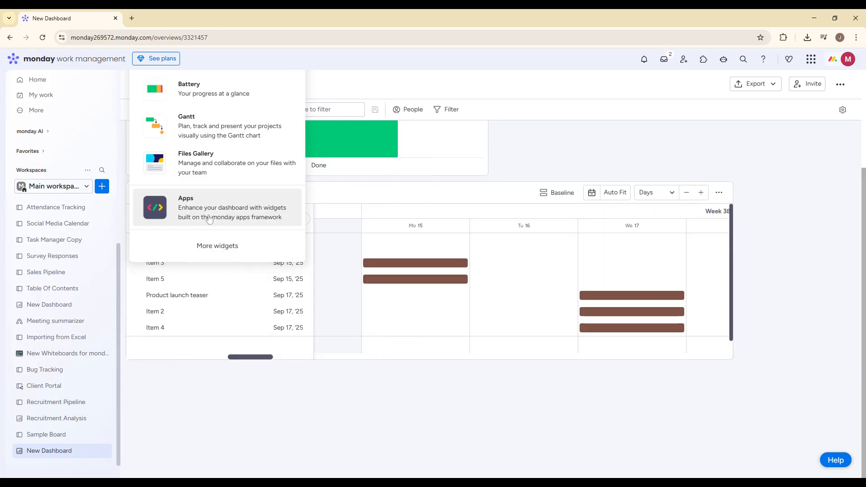
pyautogui.click(206, 113)
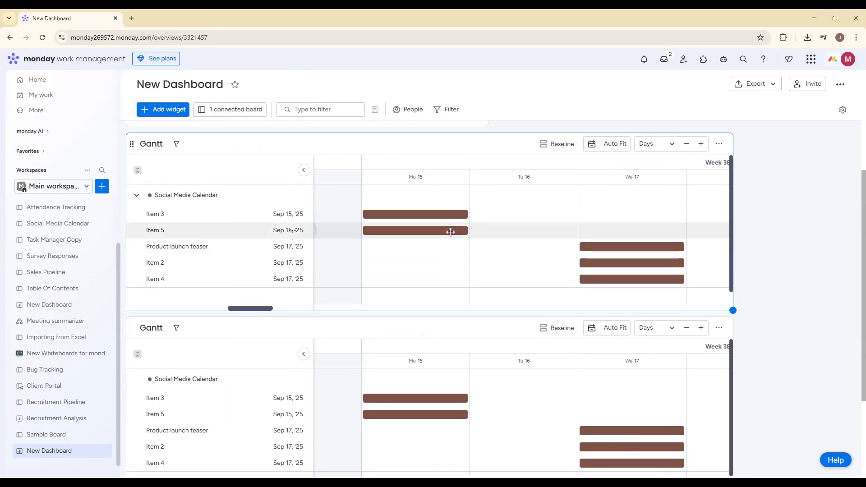
pyautogui.click(719, 144)
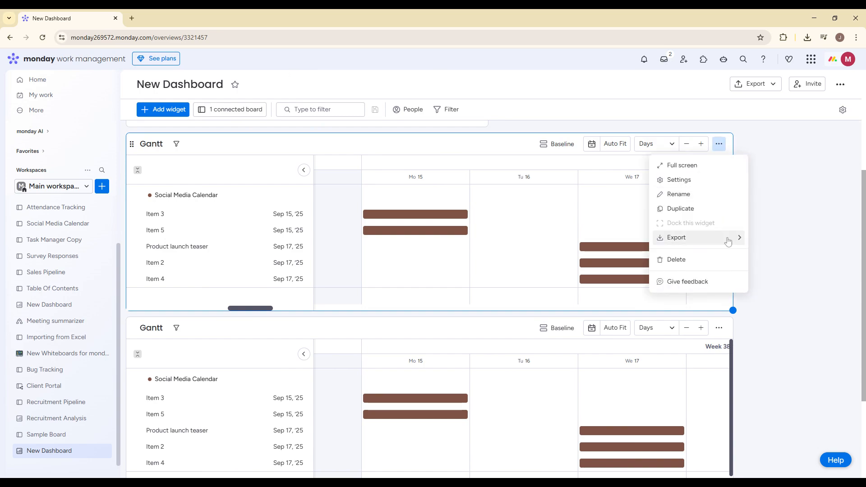
pyautogui.click(696, 260)
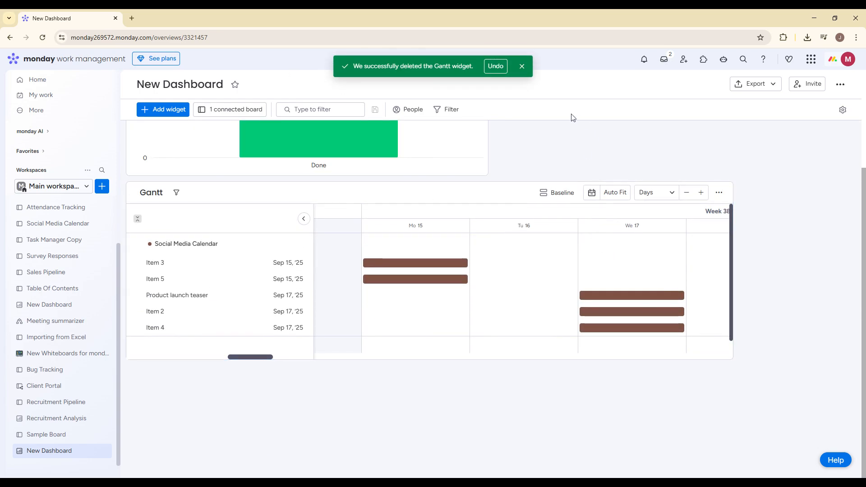
pyautogui.click(522, 66)
pyautogui.scroll(3, 392, 190)
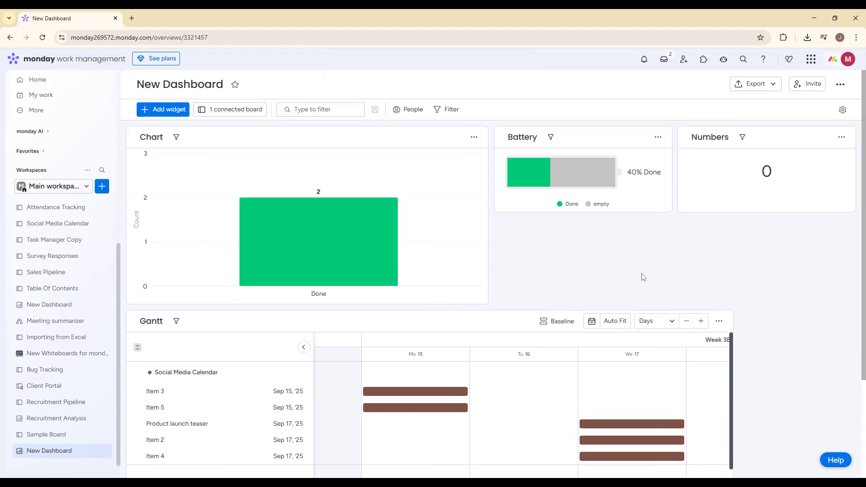
# Enlarge the Battery widget to the Chart widget's height and the rest of its row, and adjust the Numbers widget's width beneath it
pyautogui.moveTo(671, 210)
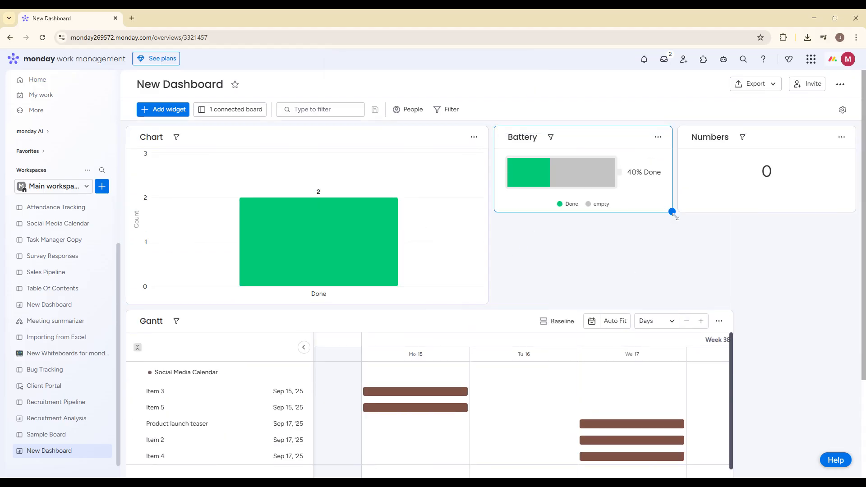
pyautogui.moveTo(672, 212); pyautogui.dragTo(676, 311)
pyautogui.scroll(-2, 813, 313)
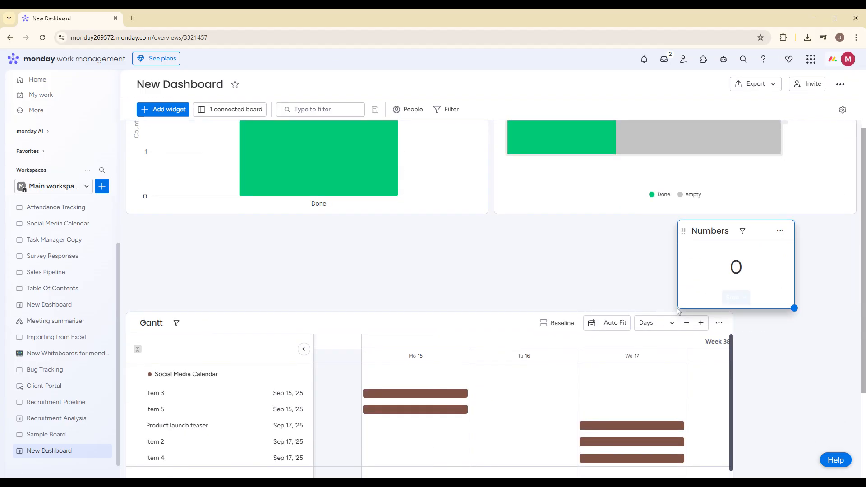
pyautogui.moveTo(793, 308); pyautogui.dragTo(861, 293)
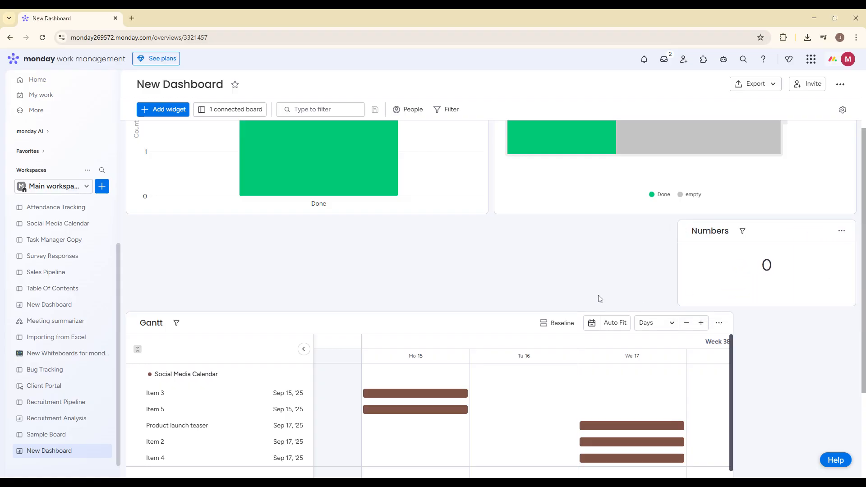
pyautogui.scroll(-2, 600, 298)
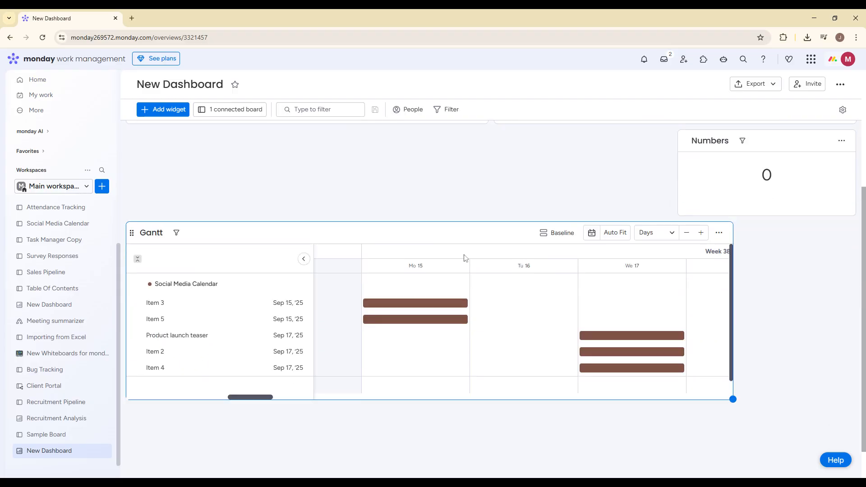
# Review the Time tracking, Effort Estimate, Actual Time and Formula columns on the Social Media Calendar board, and return to the new dashboard
pyautogui.click(56, 224)
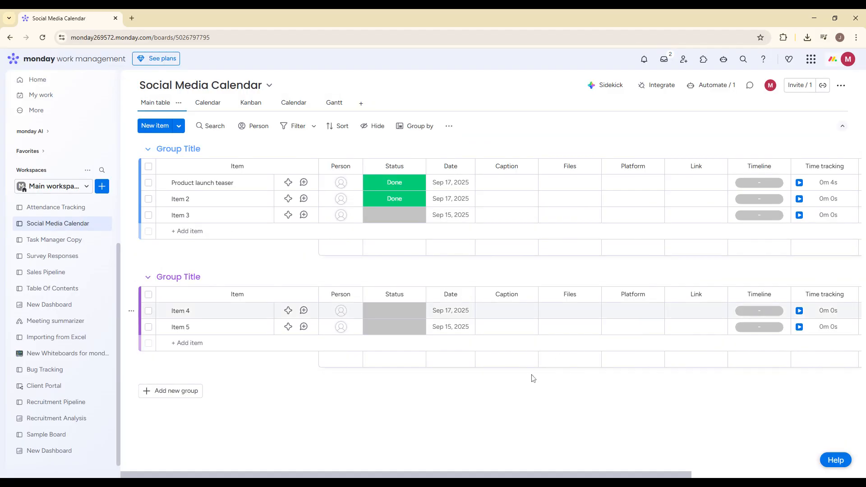
pyautogui.moveTo(610, 475); pyautogui.dragTo(778, 450)
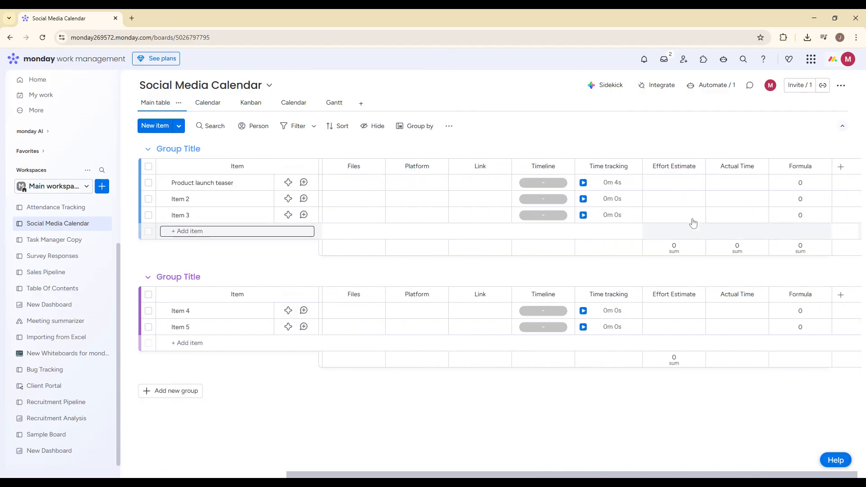
pyautogui.click(52, 450)
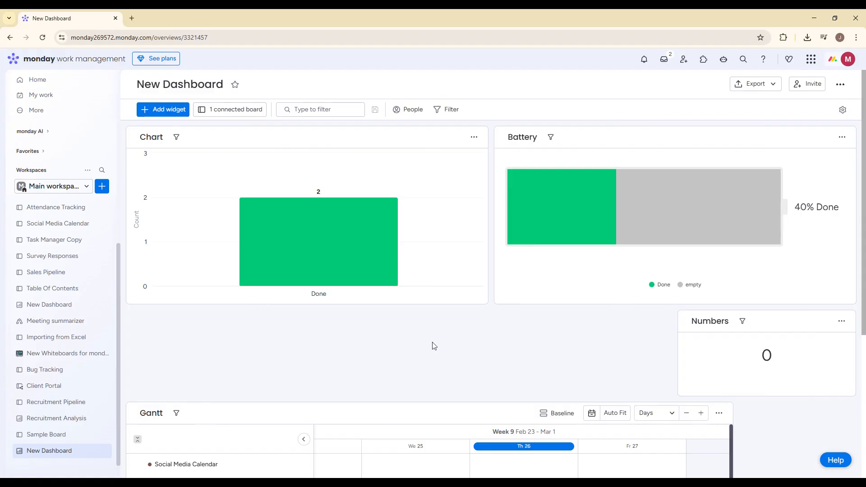